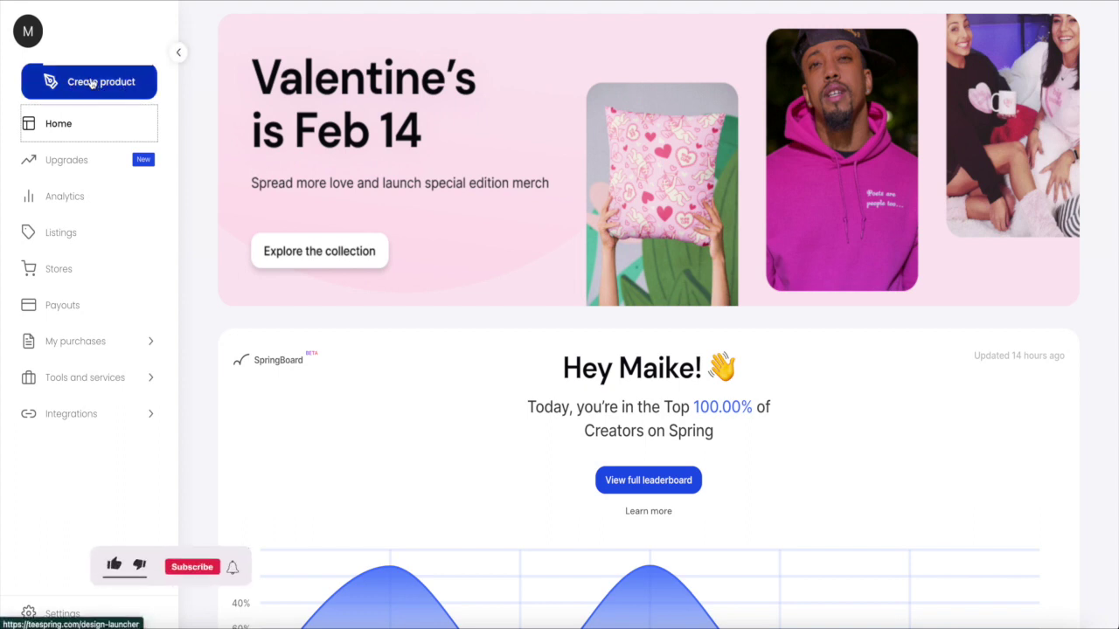
Step: Start creating a new product and browse the catalogue's categories and best sellers
{"action": "left_click", "coordinate": [107, 87]}
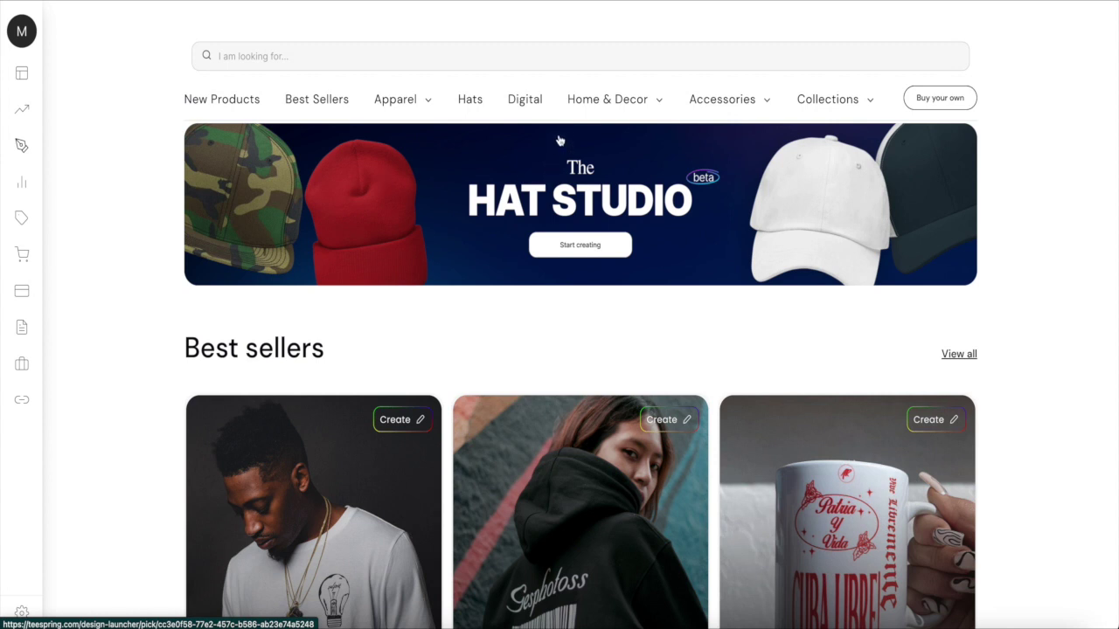
{"action": "scroll", "coordinate": [598, 236], "scroll_direction": "down", "scroll_amount": 2}
{"action": "scroll", "coordinate": [599, 235], "scroll_direction": "down", "scroll_amount": 2}
{"action": "scroll", "coordinate": [599, 234], "scroll_direction": "up", "scroll_amount": 3}
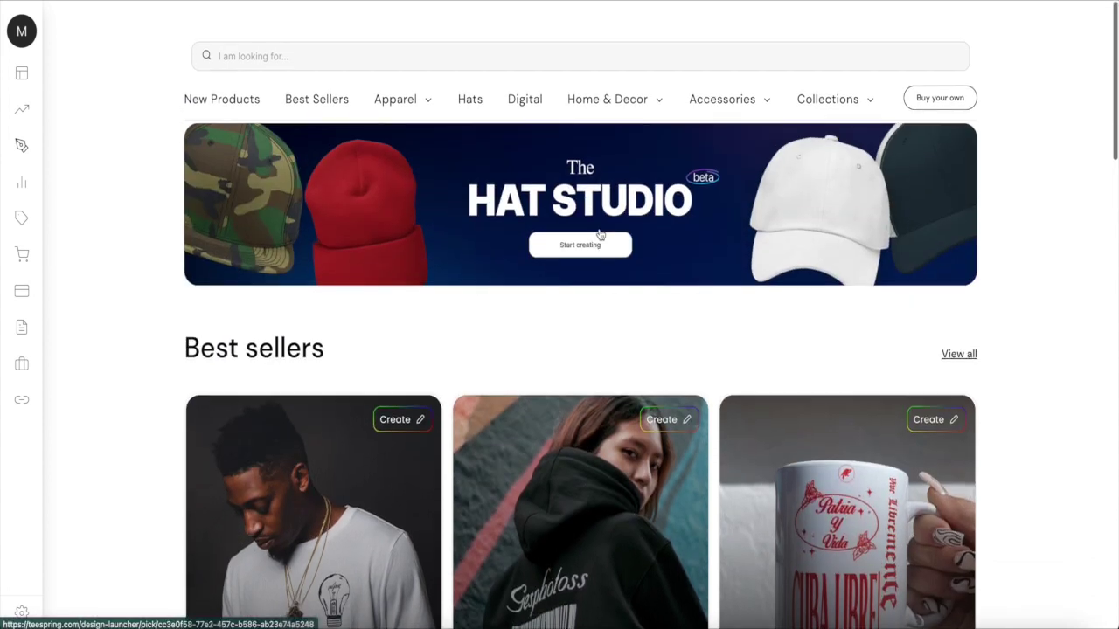
{"action": "scroll", "coordinate": [600, 230], "scroll_direction": "down", "scroll_amount": 1}
{"action": "scroll", "coordinate": [600, 230], "scroll_direction": "down", "scroll_amount": 1}
{"action": "scroll", "coordinate": [599, 230], "scroll_direction": "up", "scroll_amount": 2}
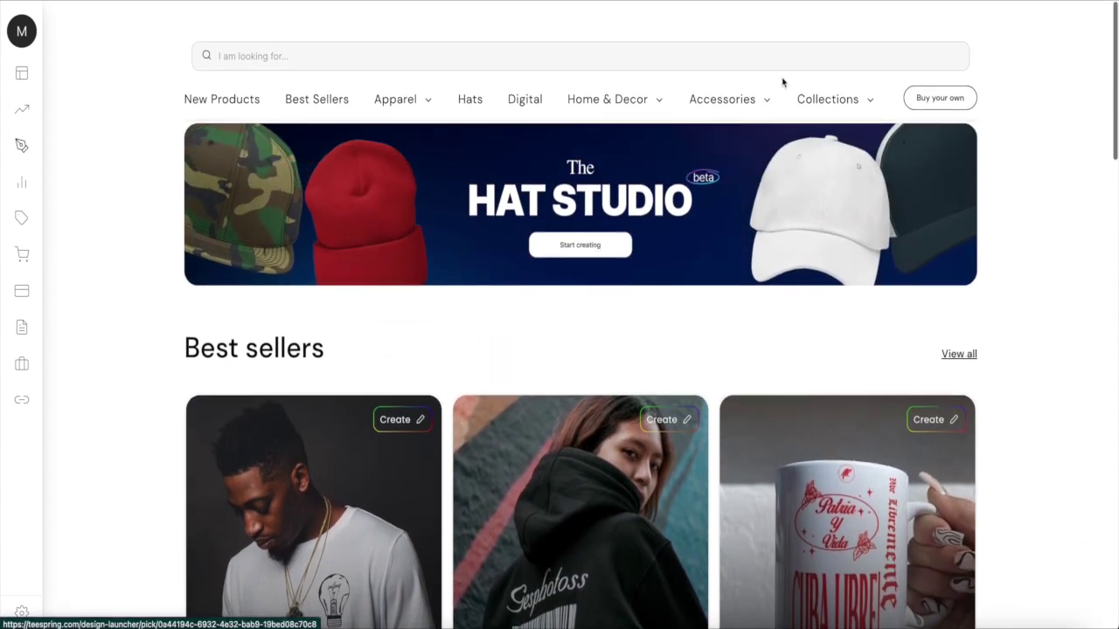
{"action": "mouse_move", "coordinate": [814, 100]}
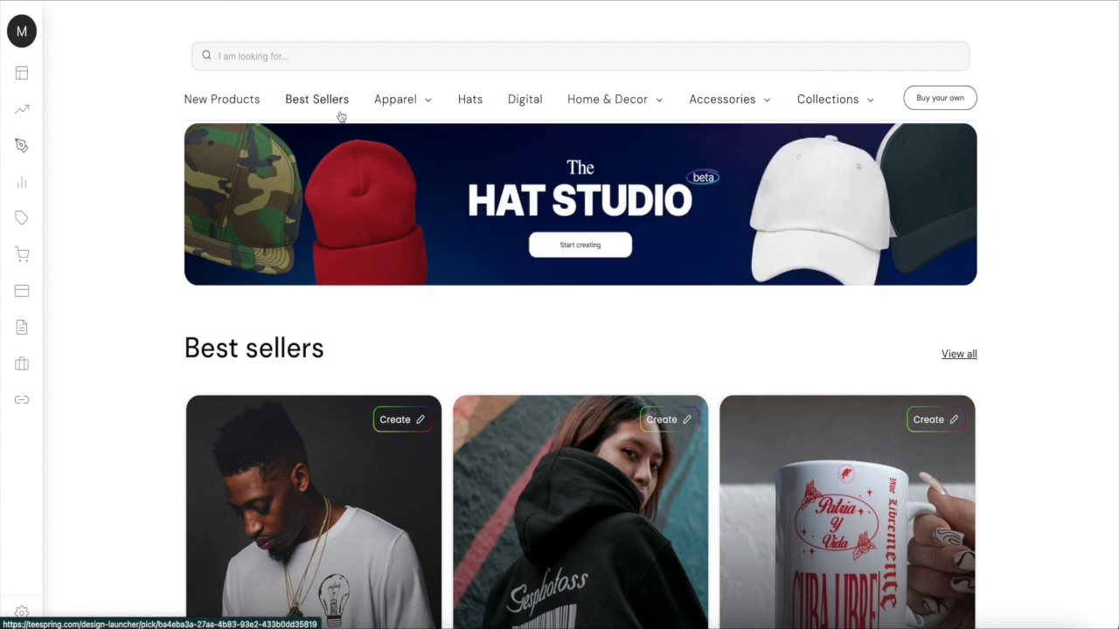
{"action": "scroll", "coordinate": [359, 317], "scroll_direction": "down", "scroll_amount": 3}
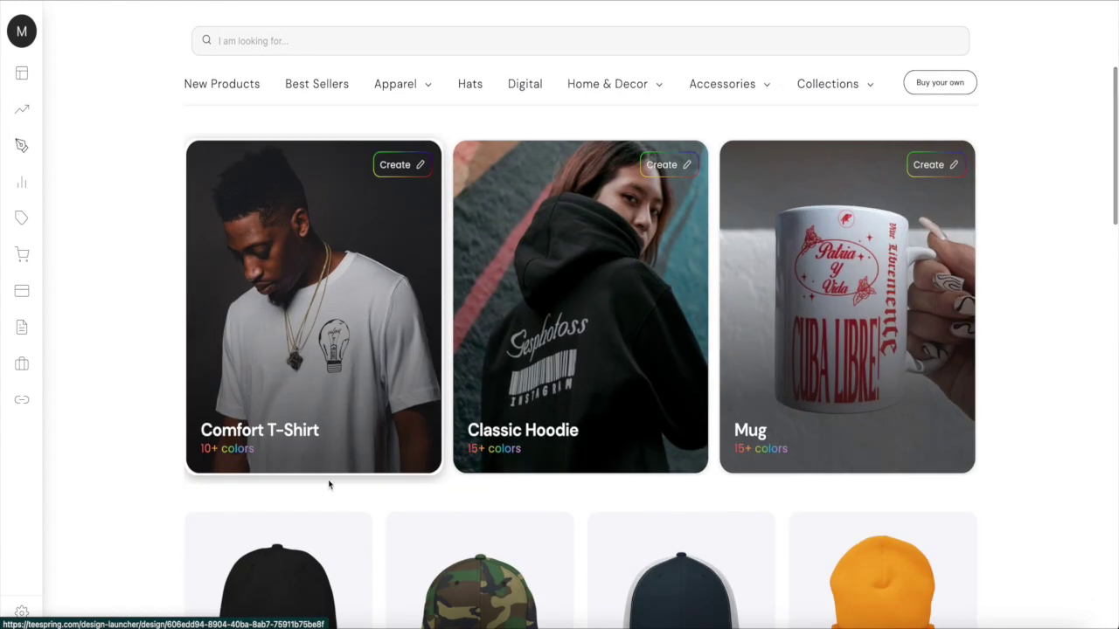
{"action": "scroll", "coordinate": [329, 480], "scroll_direction": "down", "scroll_amount": 2}
{"action": "scroll", "coordinate": [329, 485], "scroll_direction": "up", "scroll_amount": 1}
{"action": "scroll", "coordinate": [330, 486], "scroll_direction": "up", "scroll_amount": 3}
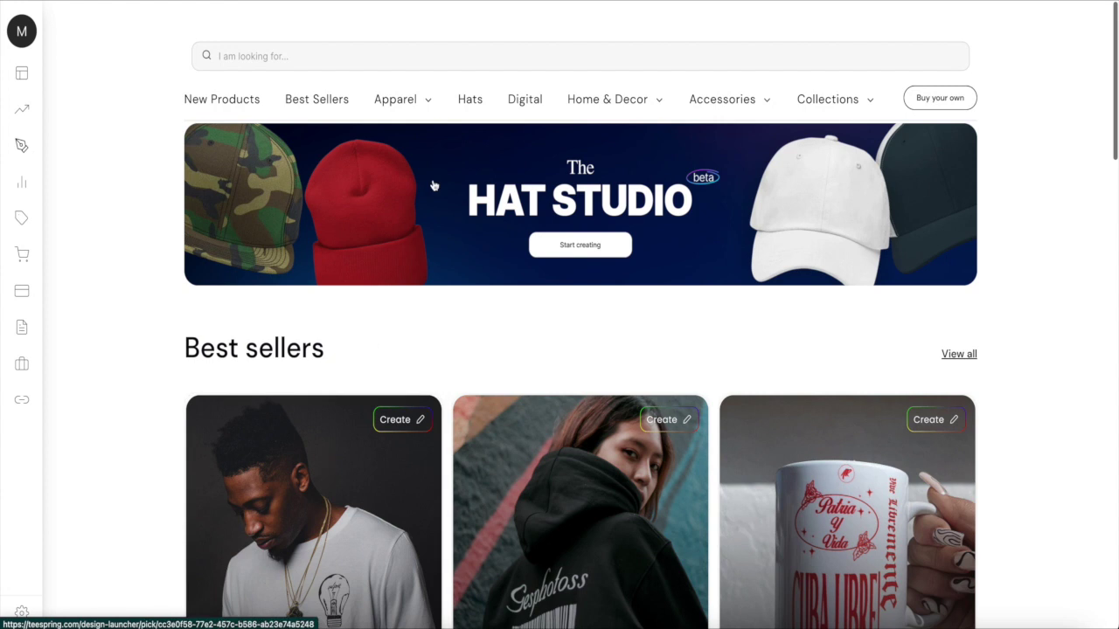
Step: Browse the Digital product category and open a new listing form for a Sound file
{"action": "left_click", "coordinate": [526, 103]}
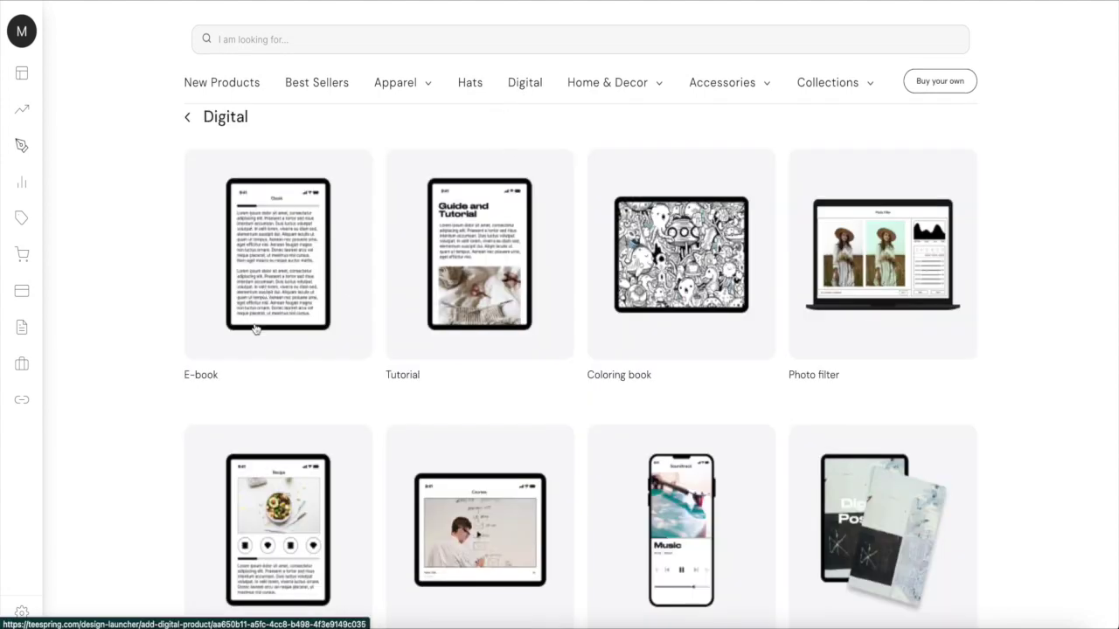
{"action": "scroll", "coordinate": [766, 310], "scroll_direction": "down", "scroll_amount": 3}
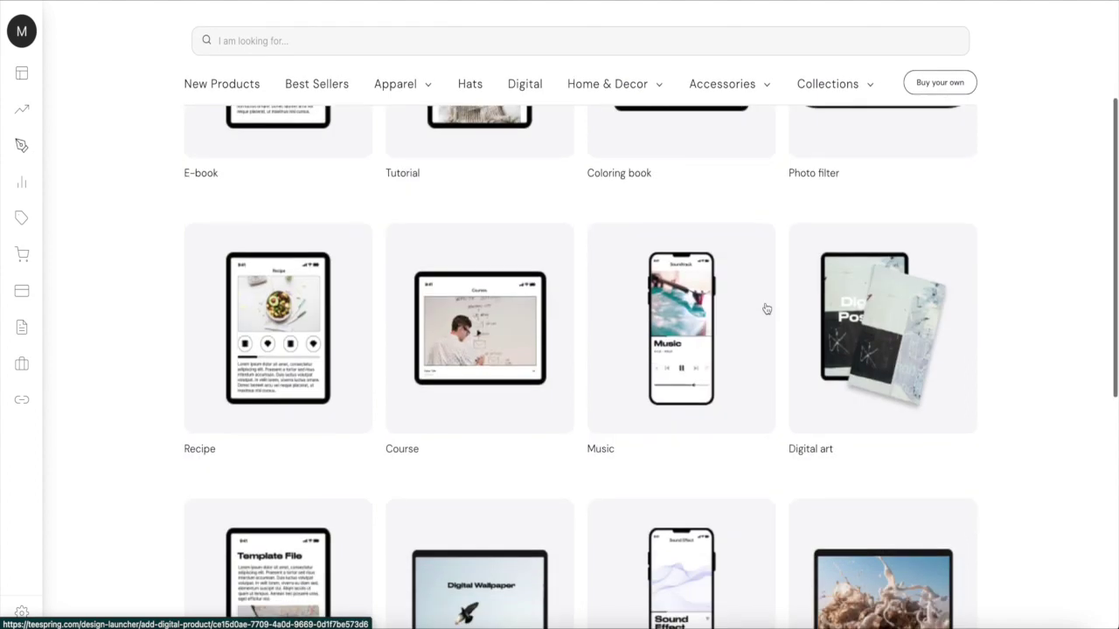
{"action": "scroll", "coordinate": [766, 310], "scroll_direction": "down", "scroll_amount": 6}
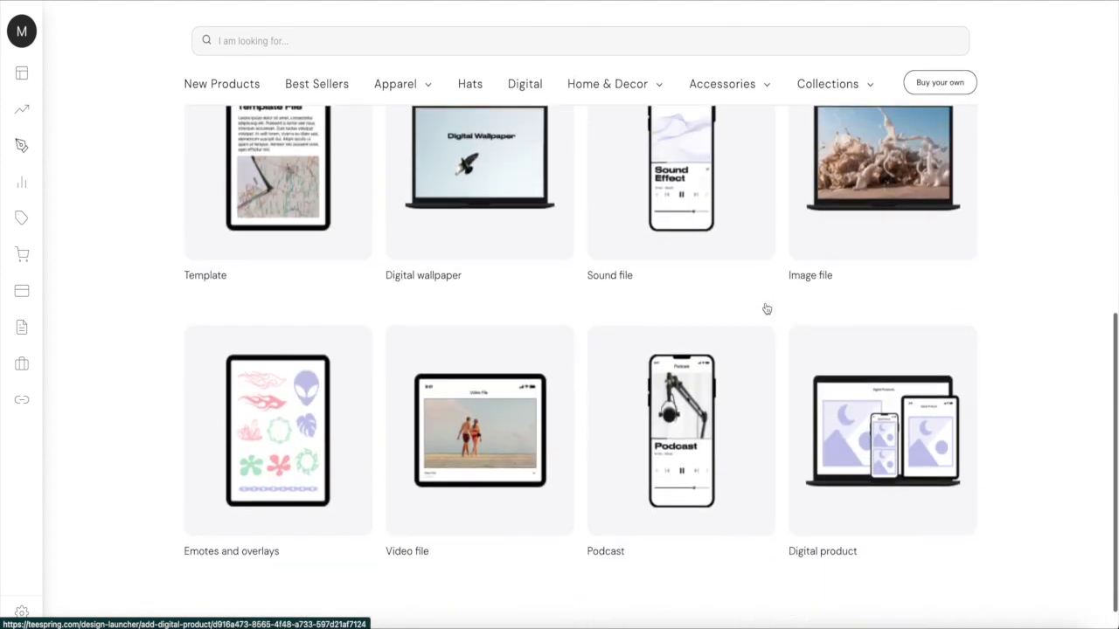
{"action": "scroll", "coordinate": [767, 310], "scroll_direction": "up", "scroll_amount": 1}
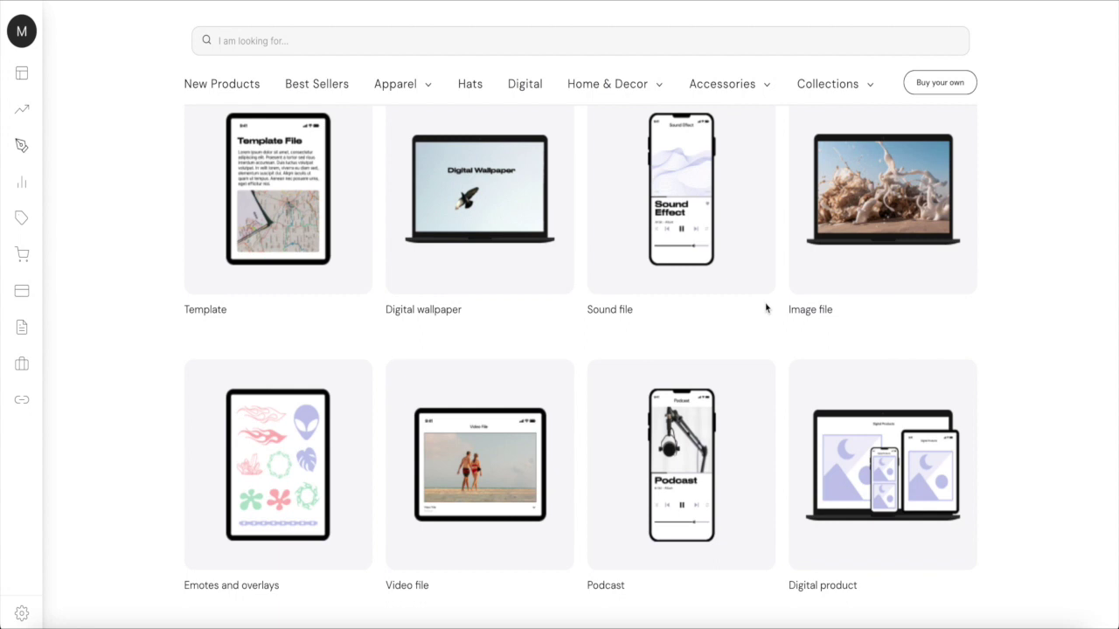
{"action": "scroll", "coordinate": [767, 309], "scroll_direction": "up", "scroll_amount": 3}
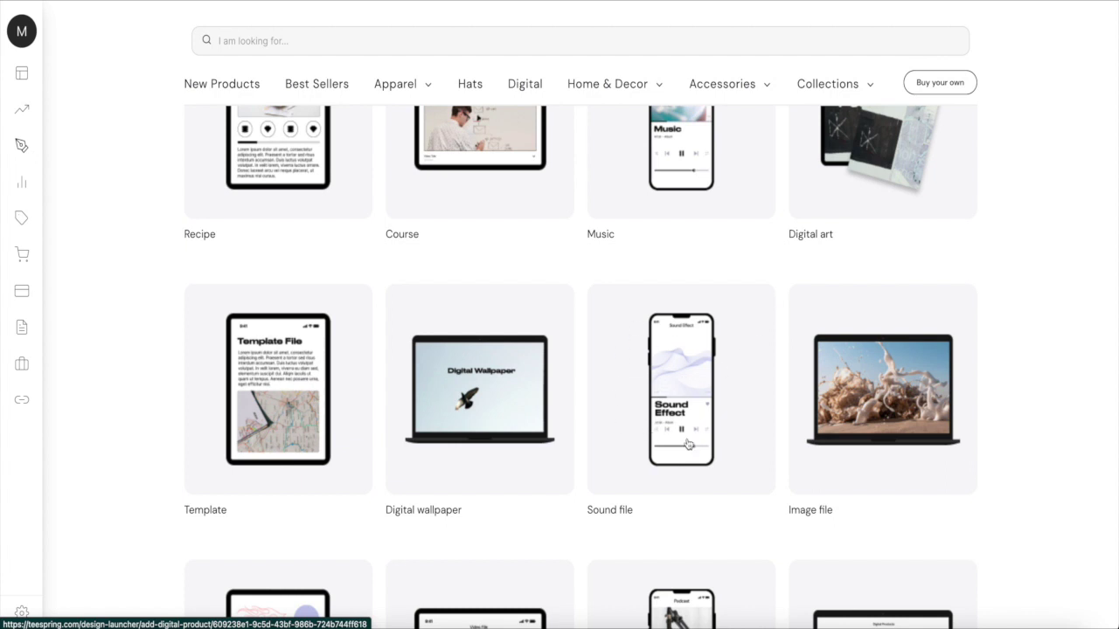
{"action": "left_click", "coordinate": [661, 398]}
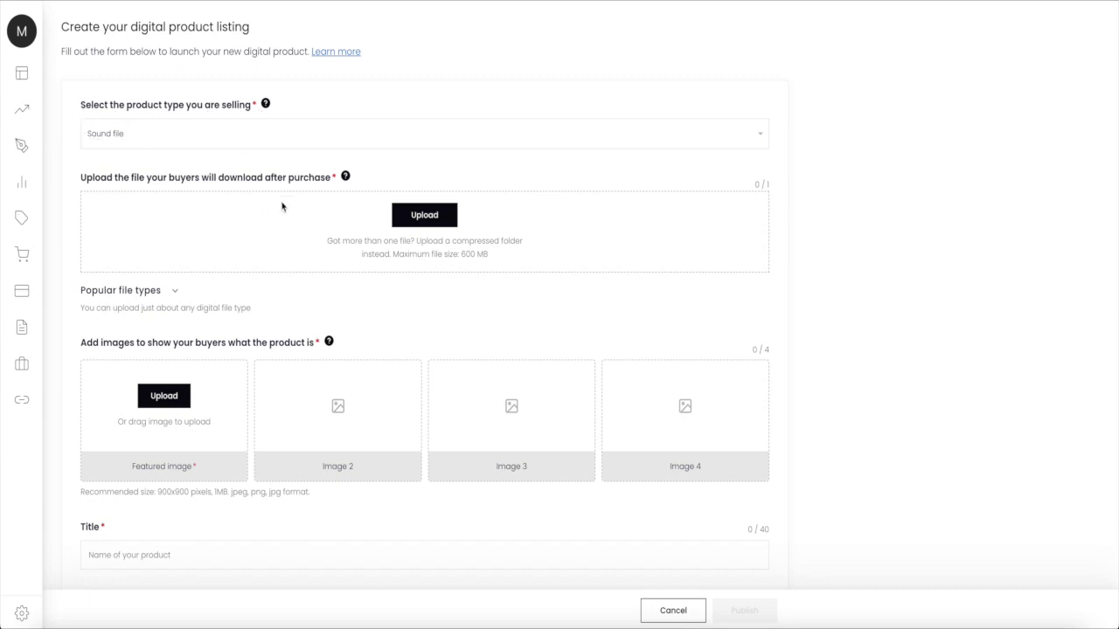
Step: Add the audio file "Ghostbusters called and told me ghost aint real.m4a" as the file buyers download after purchase
{"action": "left_click", "coordinate": [415, 220]}
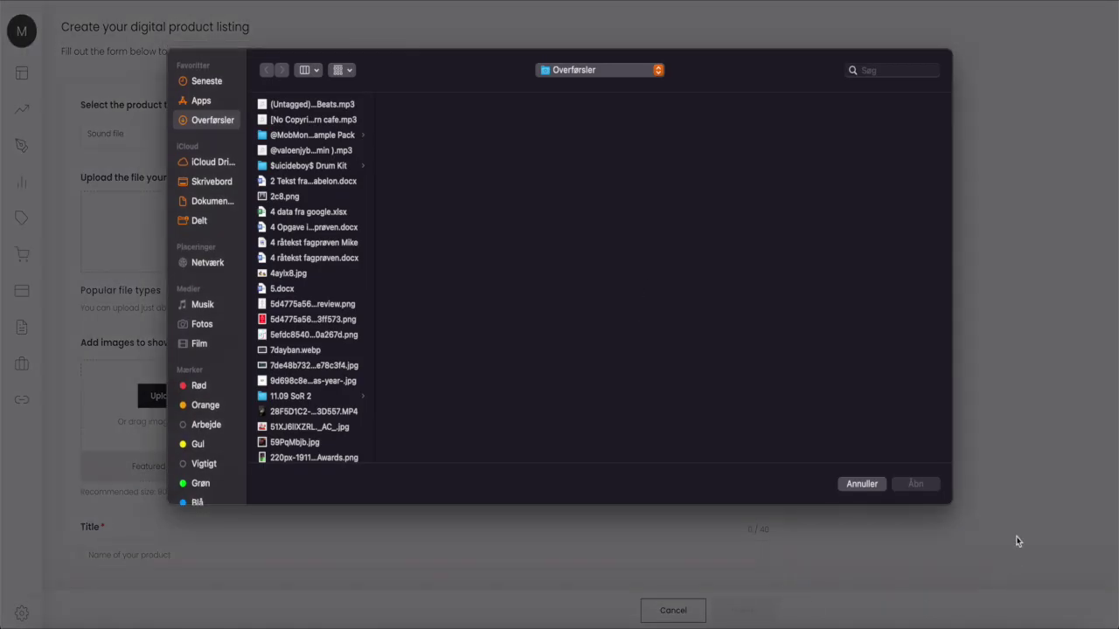
{"action": "left_click", "coordinate": [995, 622]}
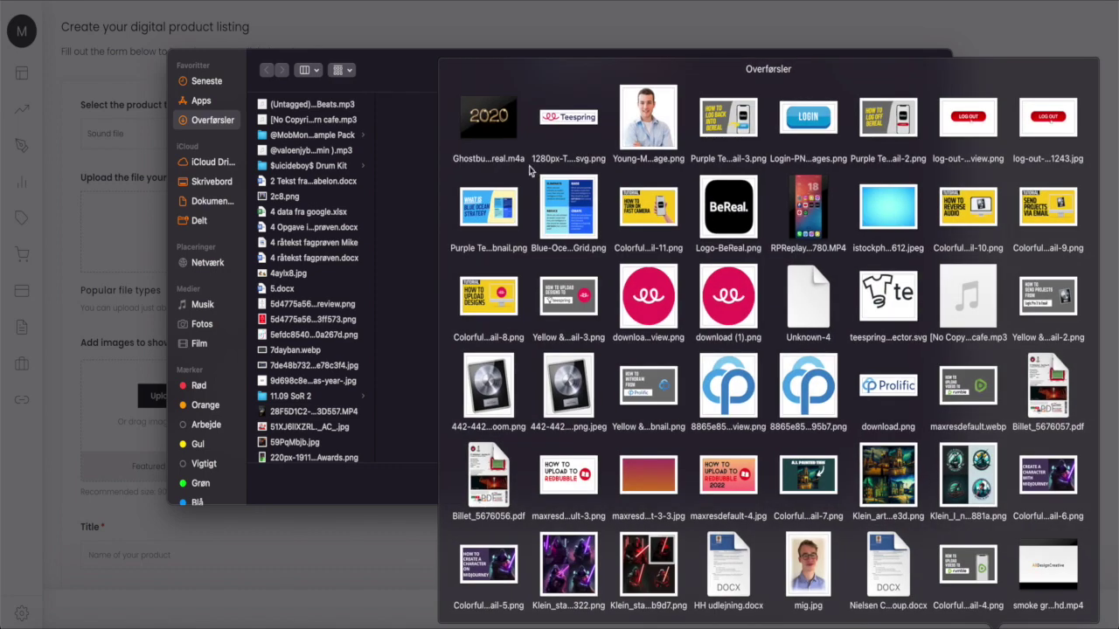
{"action": "left_click_drag", "start_coordinate": [494, 131], "coordinate": [308, 232]}
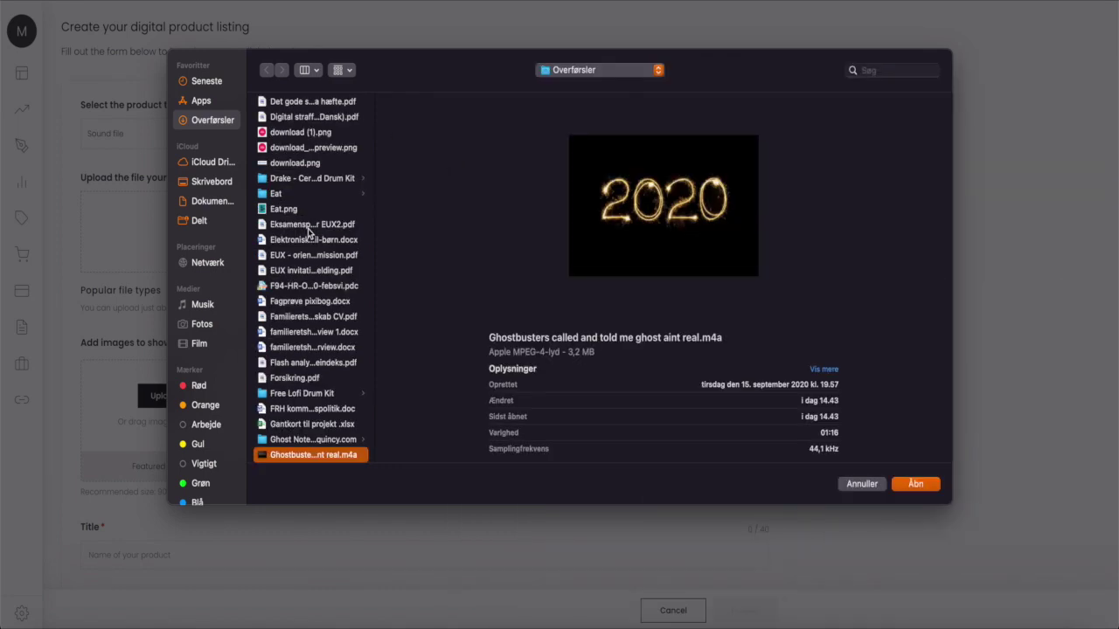
{"action": "key", "text": "Return"}
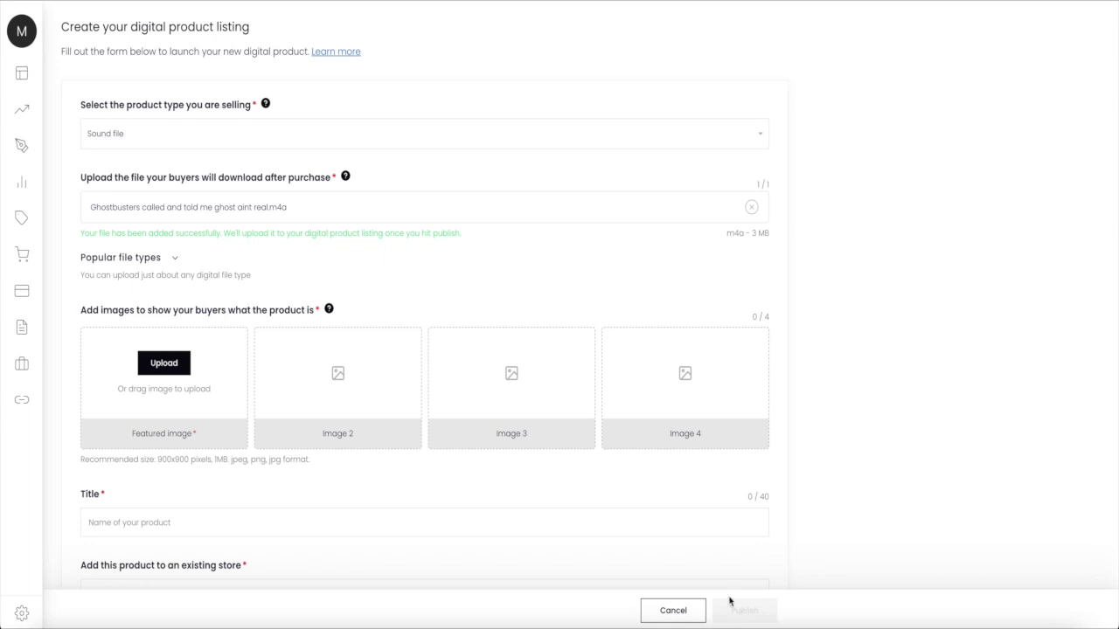
Step: Examine the popular file types accepted for digital product uploads, and collapse the list again
{"action": "scroll", "coordinate": [333, 407], "scroll_direction": "down", "scroll_amount": 1}
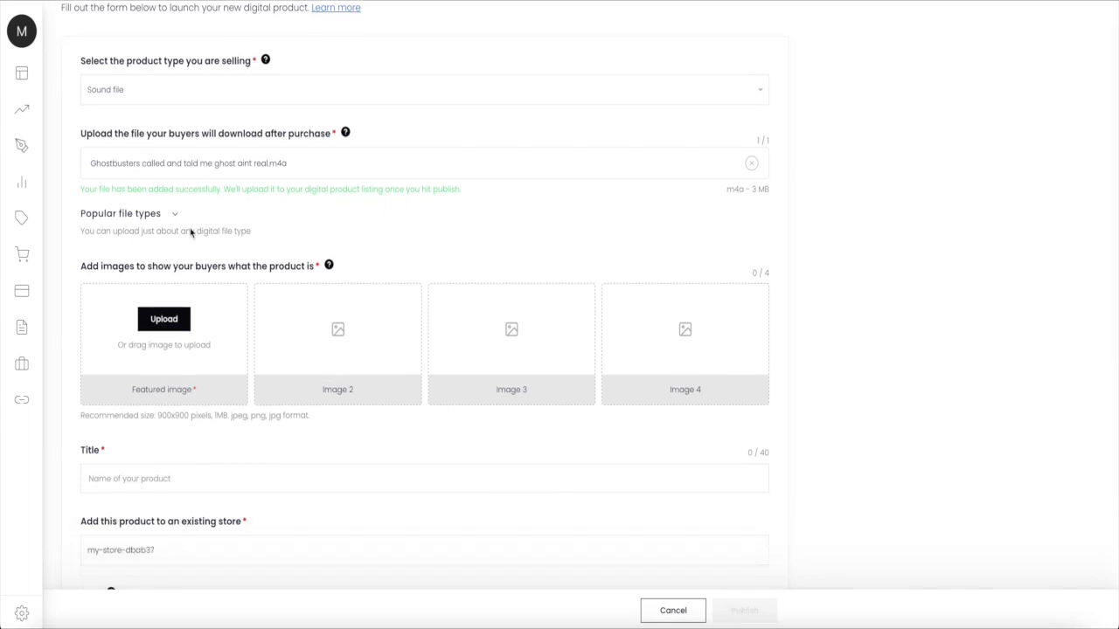
{"action": "left_click", "coordinate": [177, 216]}
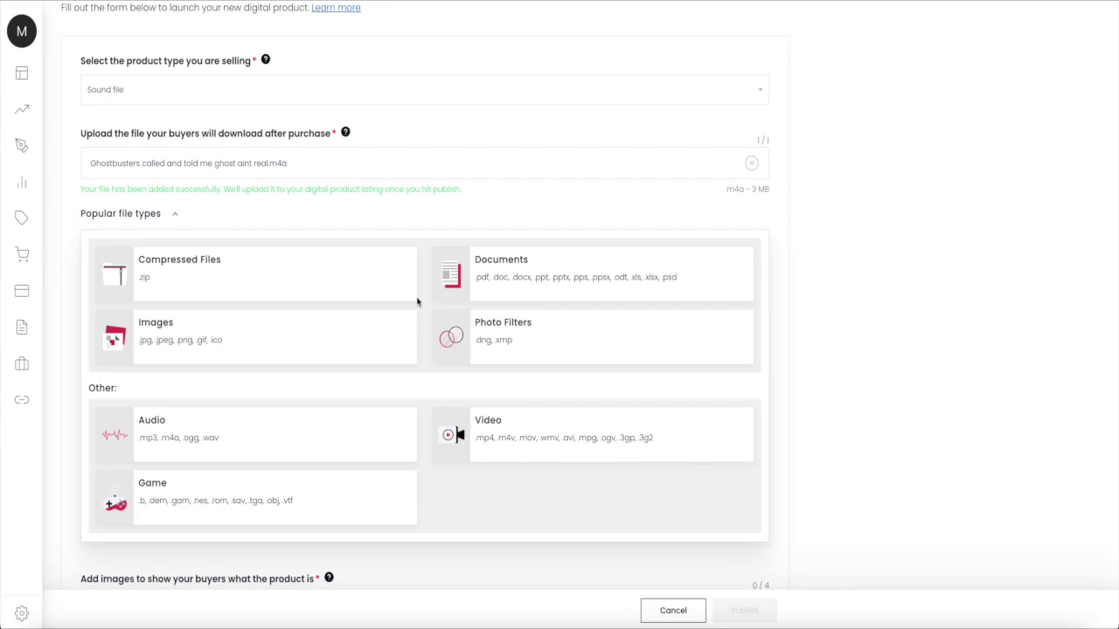
{"action": "left_click", "coordinate": [174, 213]}
Step: Upload 4aylx8.jpg as the featured image of the digital product listing
{"action": "scroll", "coordinate": [216, 319], "scroll_direction": "down", "scroll_amount": 1}
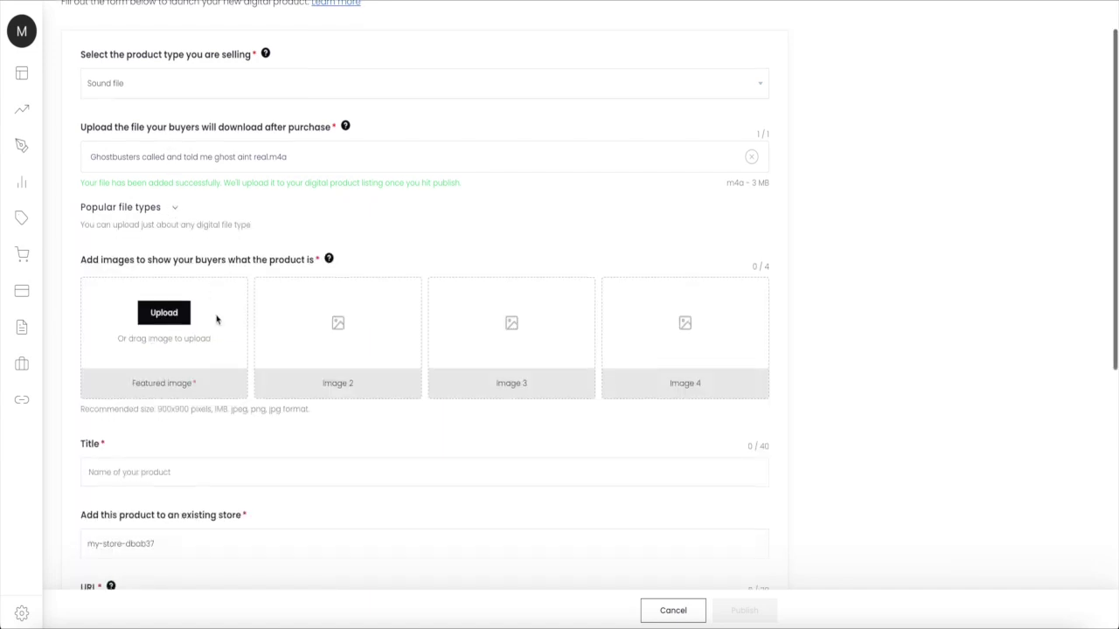
{"action": "scroll", "coordinate": [217, 320], "scroll_direction": "down", "scroll_amount": 1}
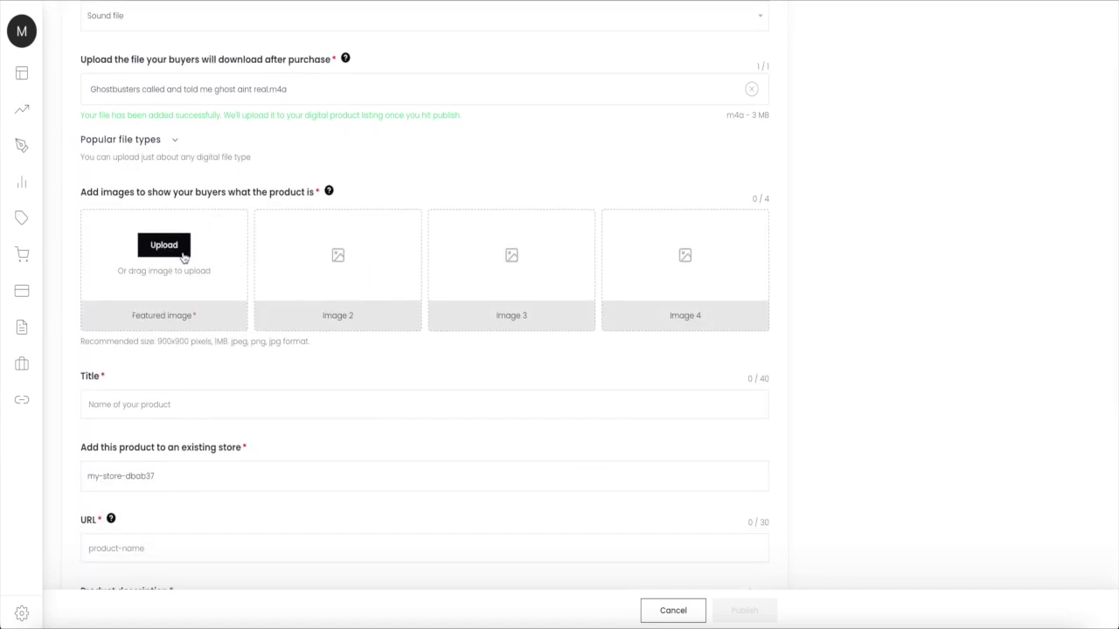
{"action": "left_click", "coordinate": [183, 255]}
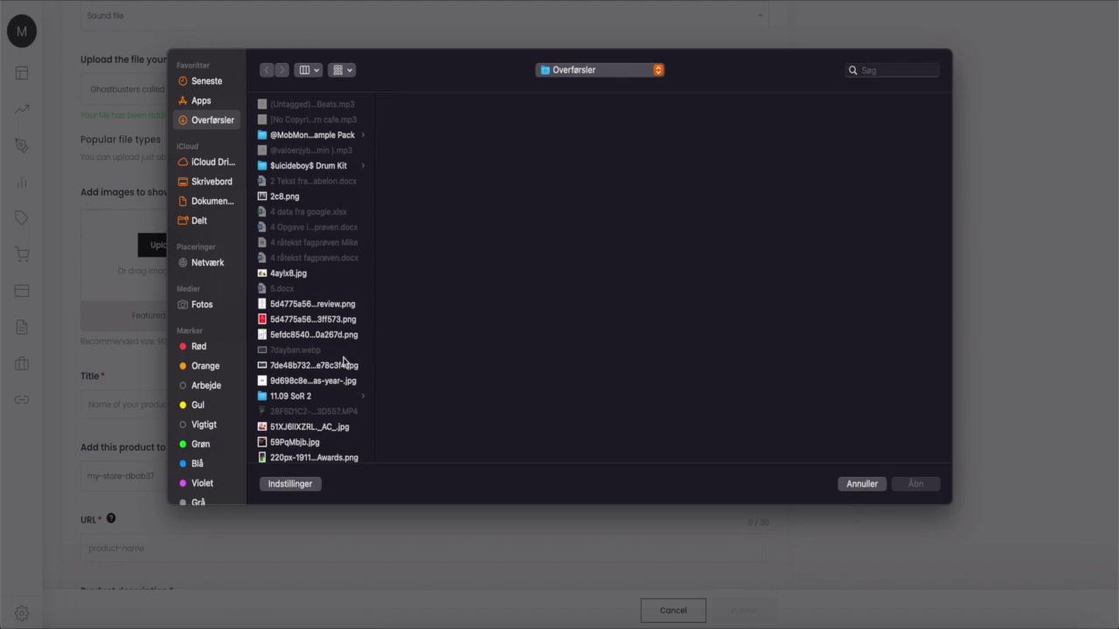
{"action": "left_click", "coordinate": [300, 380]}
{"action": "left_click", "coordinate": [309, 274]}
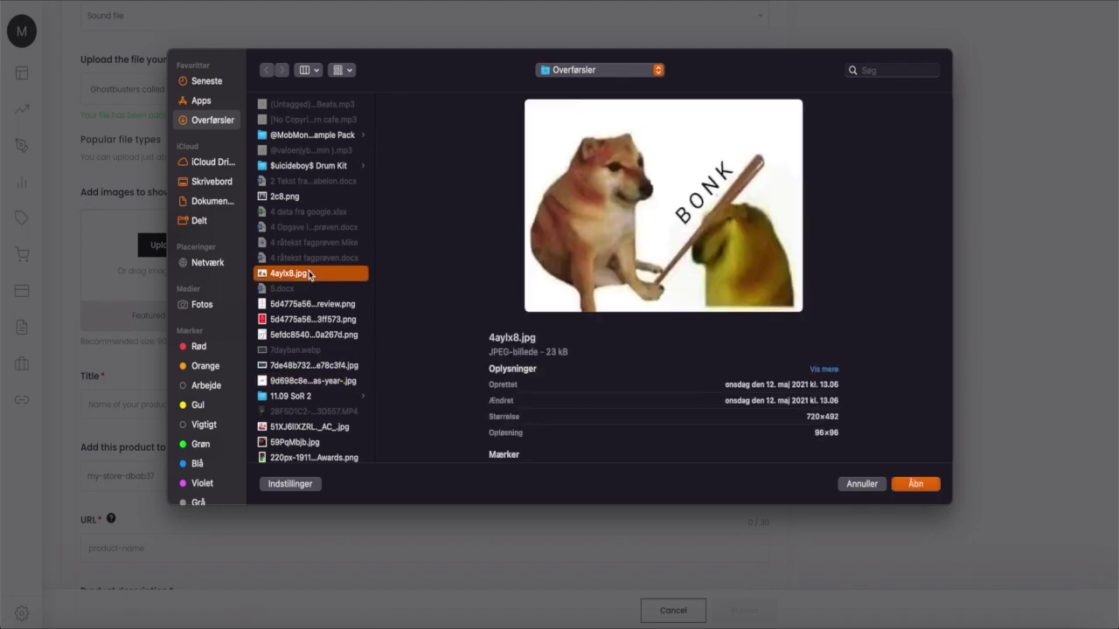
{"action": "double_click", "coordinate": [309, 273]}
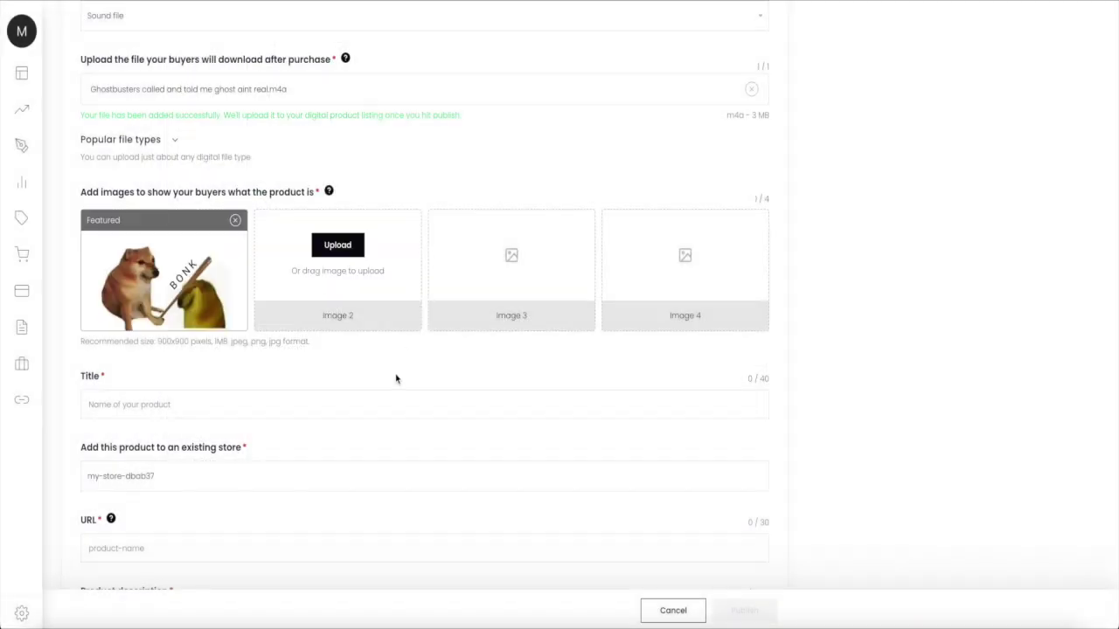
Step: Copy the uploaded file's name without its extension into the title: "Ghostbusters called and told me ghost aint real"
{"action": "scroll", "coordinate": [395, 379], "scroll_direction": "down", "scroll_amount": 2}
{"action": "scroll", "coordinate": [395, 378], "scroll_direction": "down", "scroll_amount": 1}
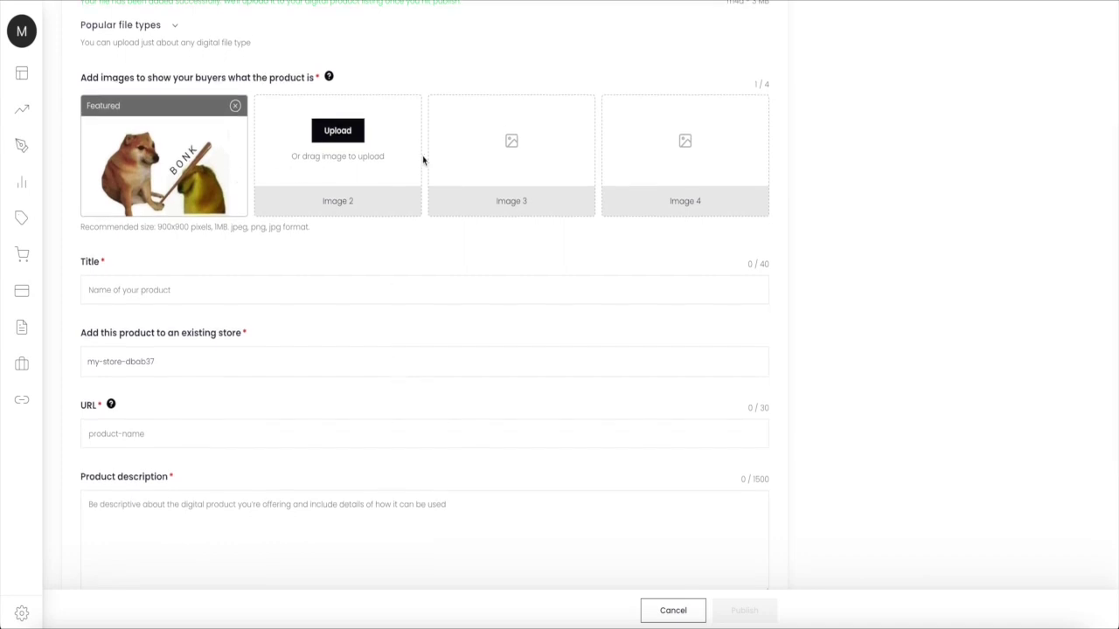
{"action": "scroll", "coordinate": [472, 251], "scroll_direction": "down", "scroll_amount": 1}
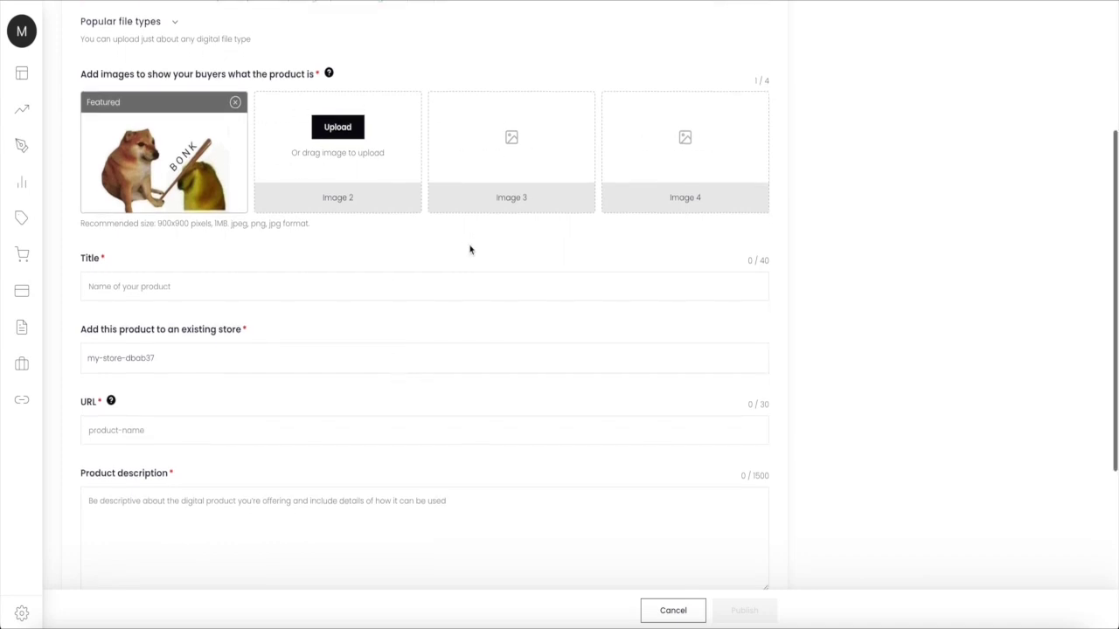
{"action": "left_click", "coordinate": [164, 231]}
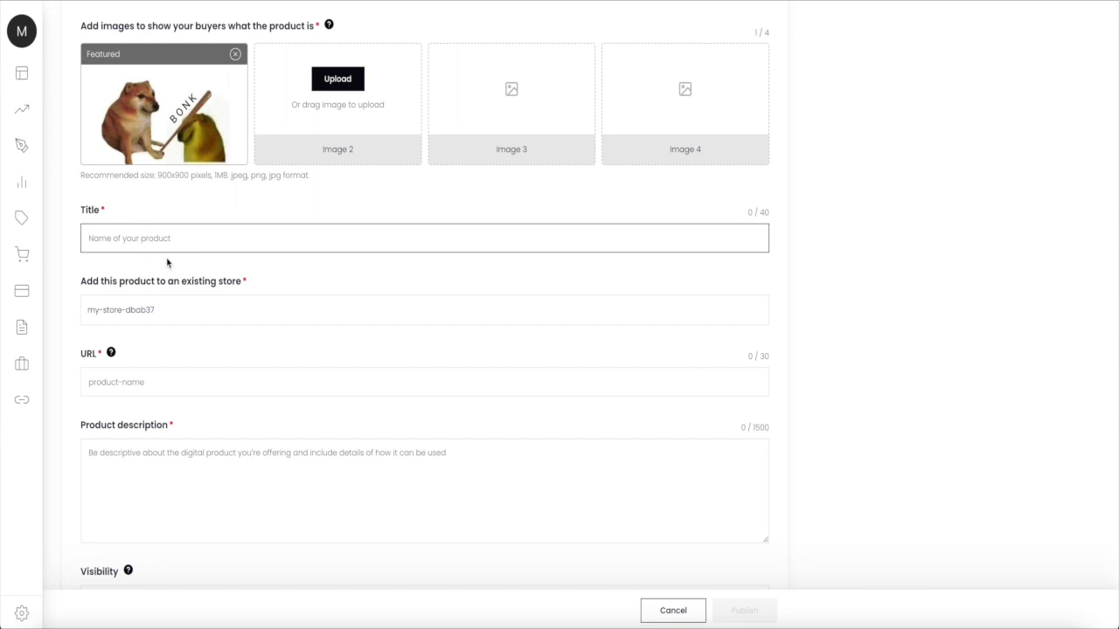
{"action": "scroll", "coordinate": [167, 262], "scroll_direction": "up", "scroll_amount": 3}
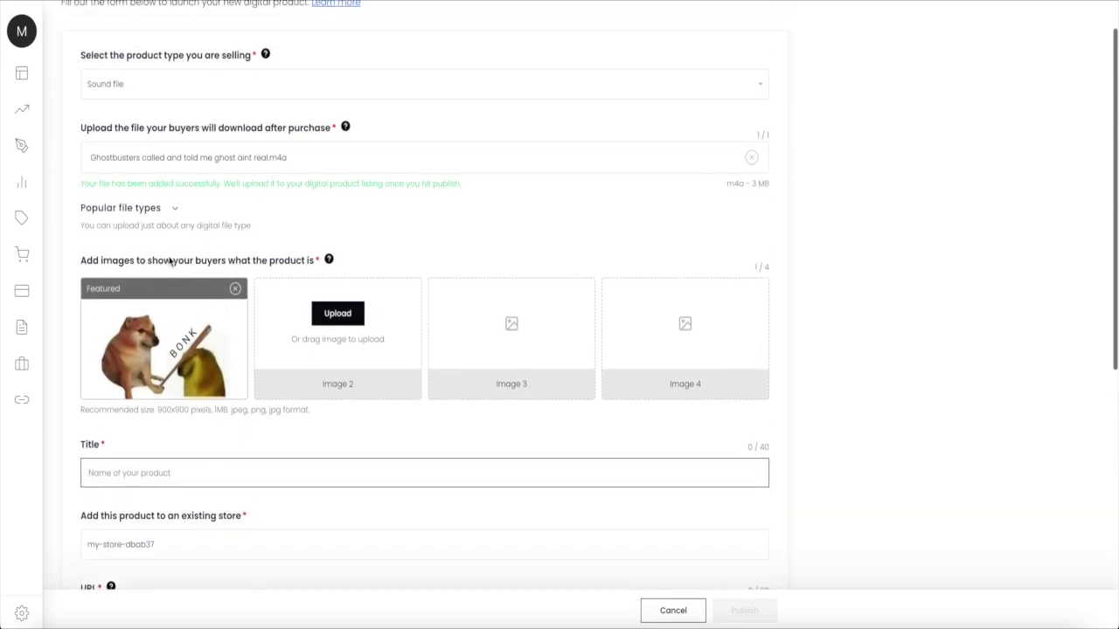
{"action": "left_click_drag", "start_coordinate": [268, 162], "coordinate": [95, 161]}
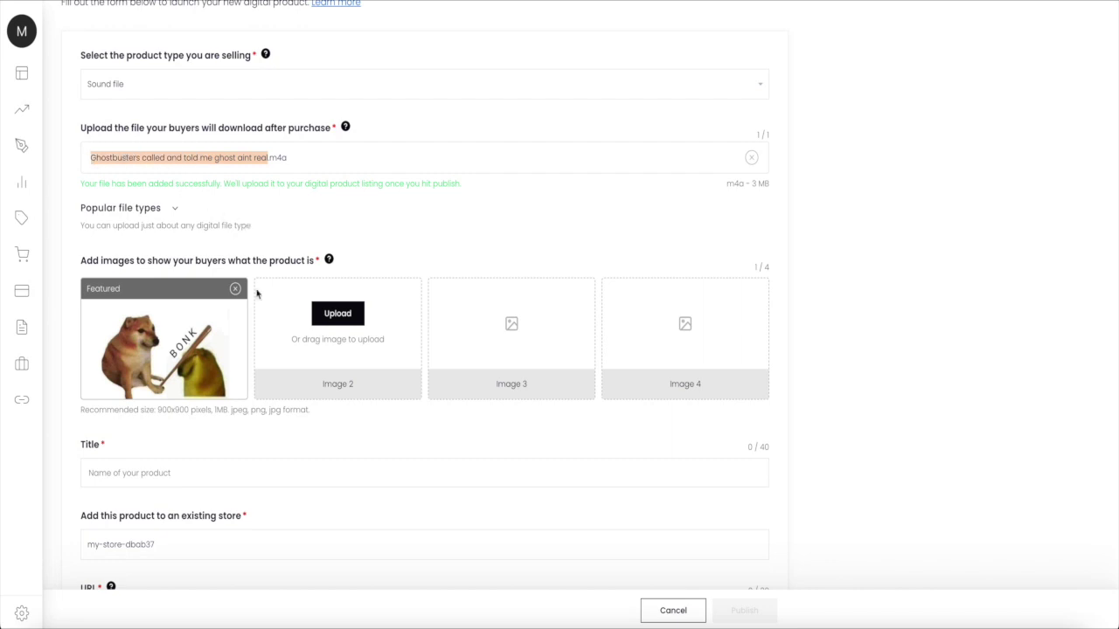
{"action": "scroll", "coordinate": [245, 292], "scroll_direction": "down", "scroll_amount": 3}
{"action": "left_click", "coordinate": [160, 261]}
{"action": "type", "text": "Ghostbusters called and told me ghost aint real"}
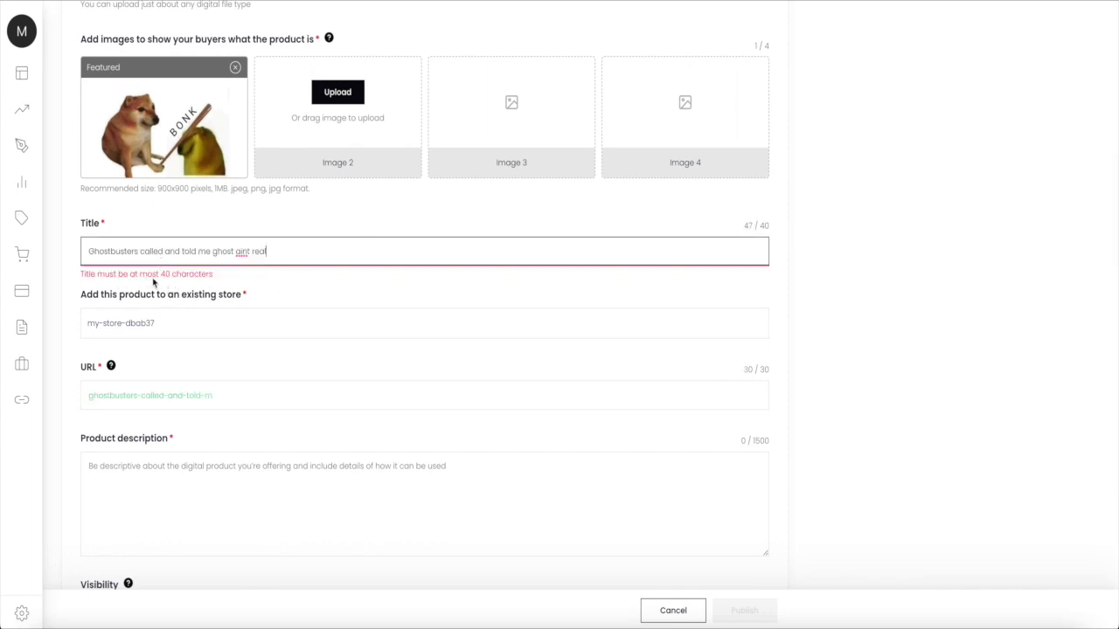
Step: Shorten the product title to "Ghostbusters called" by removing the rest of the text
{"action": "left_click_drag", "start_coordinate": [271, 250], "coordinate": [165, 251]}
{"action": "key", "text": "BackSpace"}
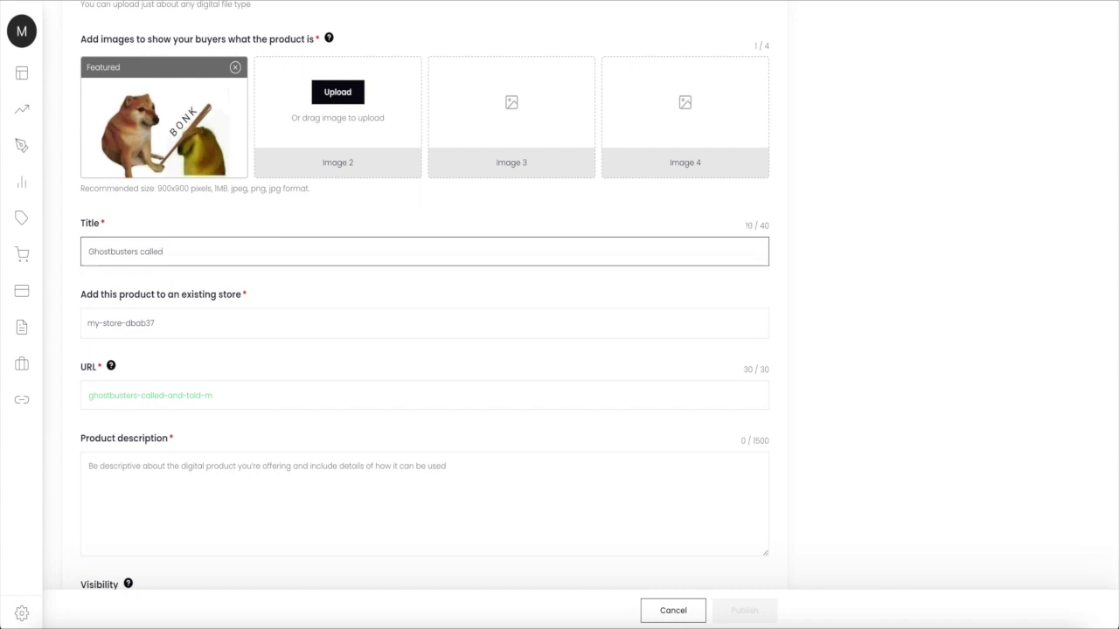
{"action": "left_click", "coordinate": [203, 277]}
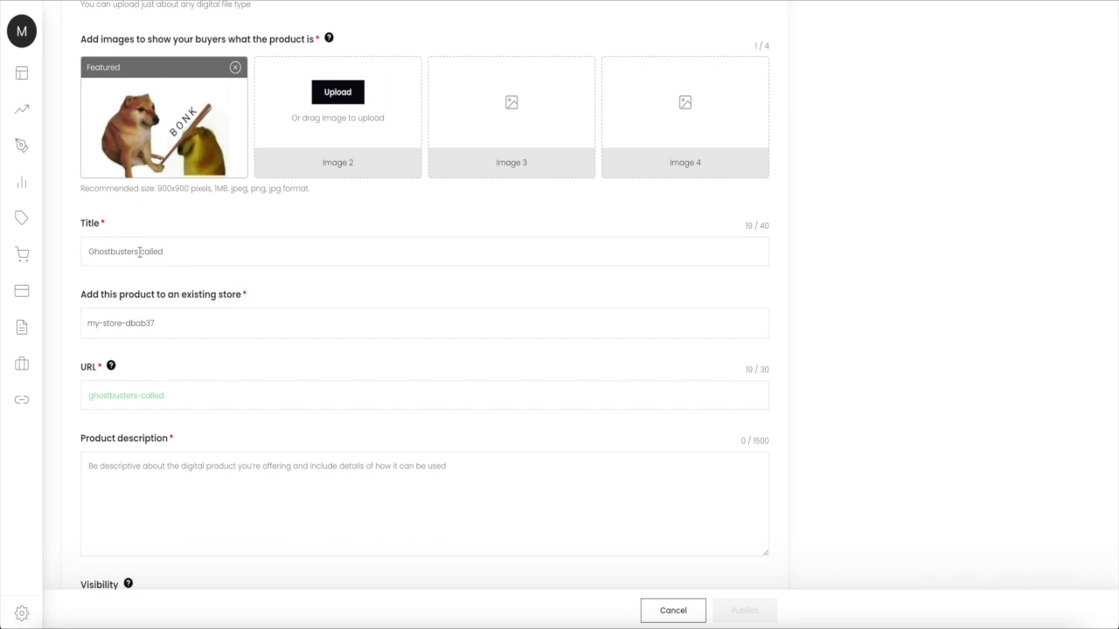
Step: Fill in the product description of the digital listing with "Ghostbuster called rtest"
{"action": "scroll", "coordinate": [238, 332], "scroll_direction": "down", "scroll_amount": 1}
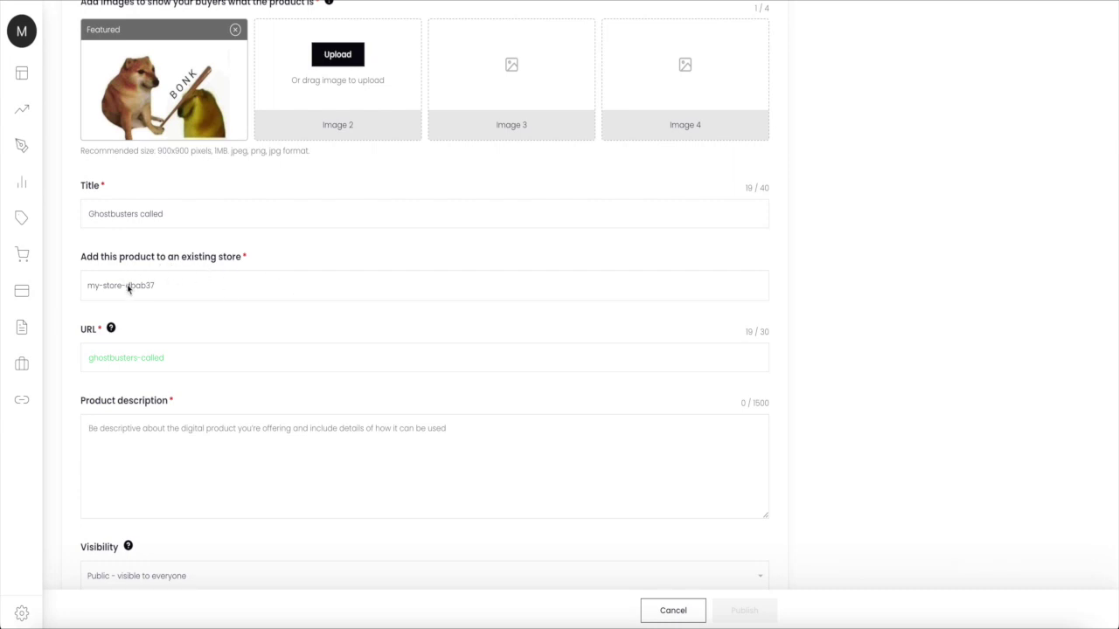
{"action": "left_click_drag", "start_coordinate": [156, 287], "coordinate": [143, 288]}
{"action": "scroll", "coordinate": [121, 350], "scroll_direction": "down", "scroll_amount": 1}
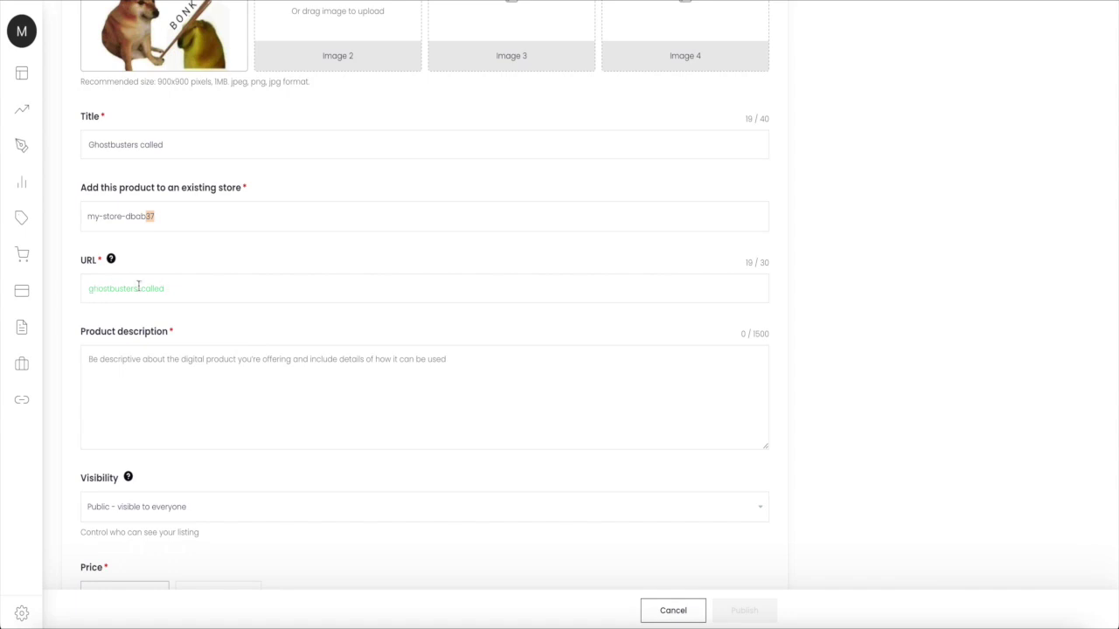
{"action": "scroll", "coordinate": [272, 343], "scroll_direction": "down", "scroll_amount": 2}
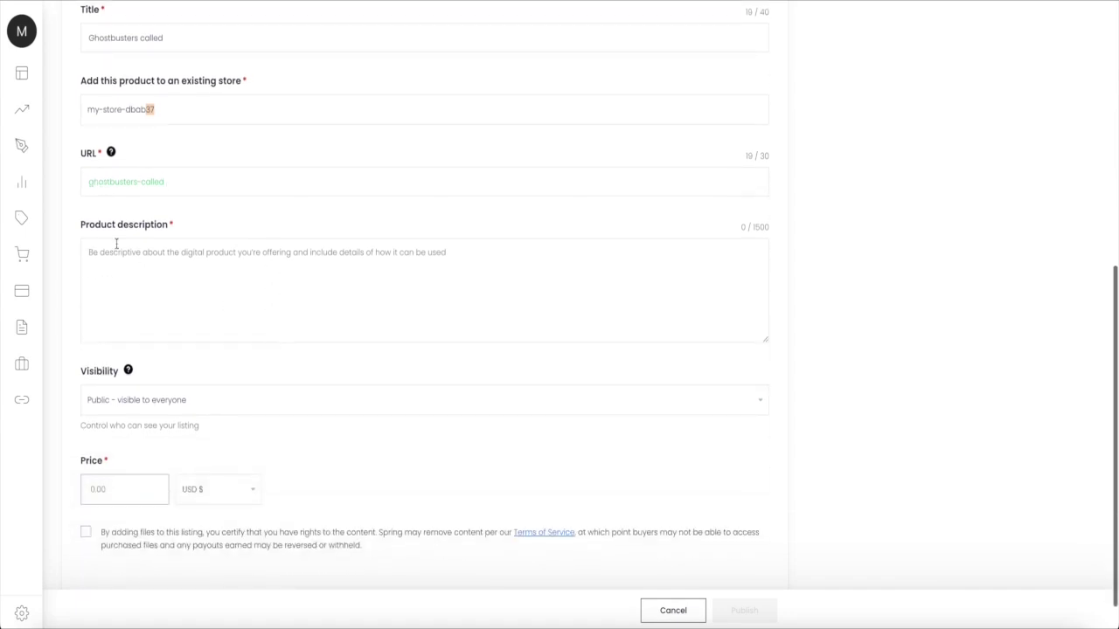
{"action": "left_click", "coordinate": [177, 274]}
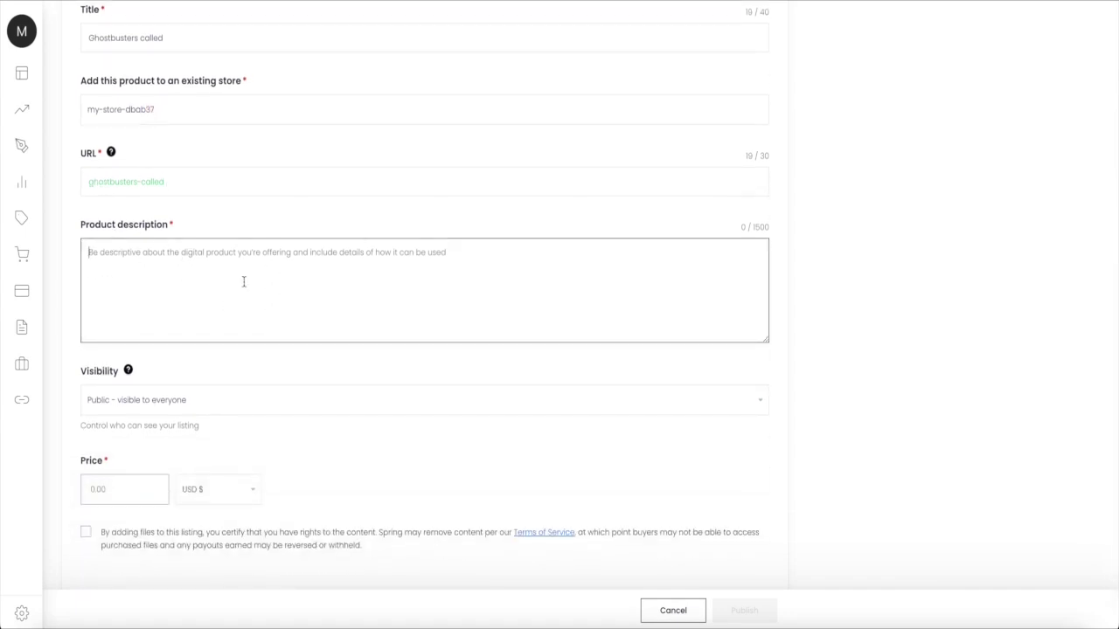
{"action": "type", "text": "Ghostbuster calles"}
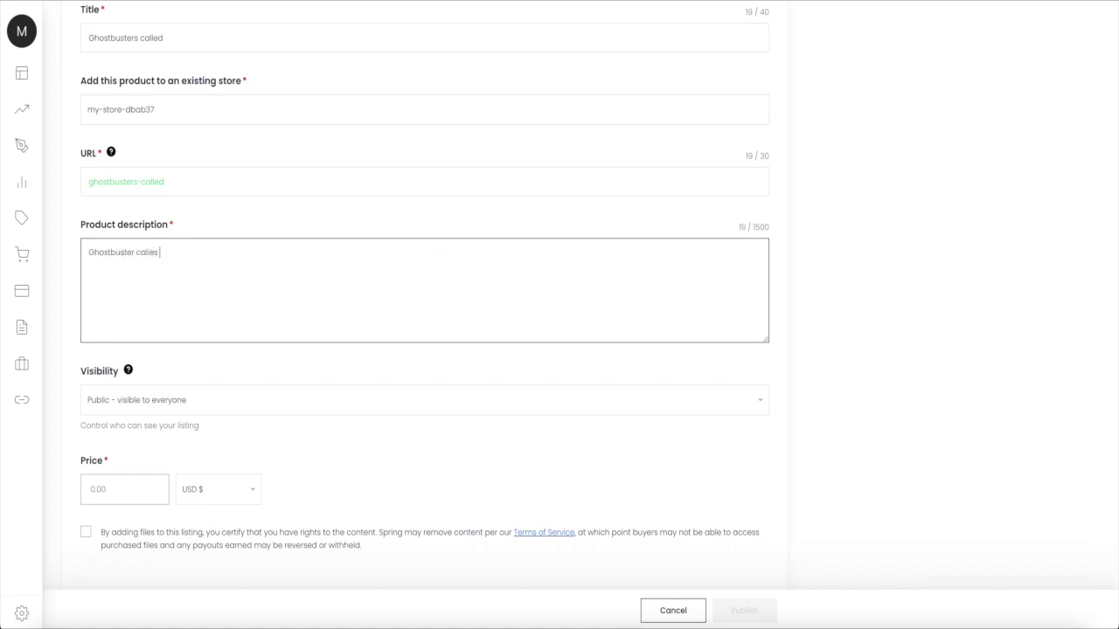
{"action": "type", "text": "t"}
Step: Check the visibility options for the listing and select "Public - visible to everyone"
{"action": "scroll", "coordinate": [267, 472], "scroll_direction": "down", "scroll_amount": 1}
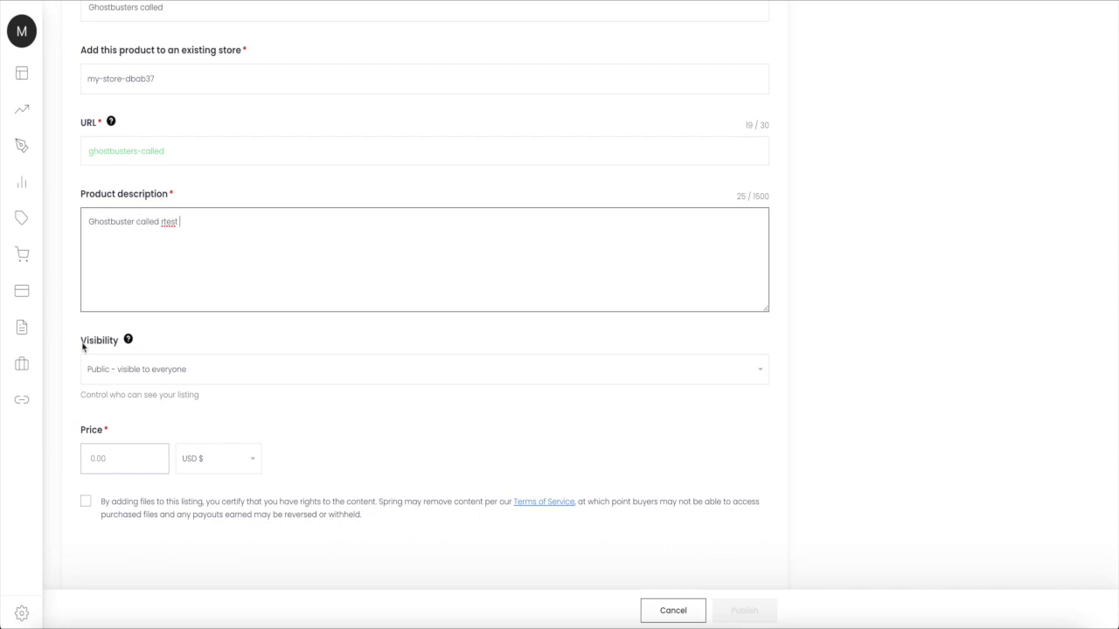
{"action": "left_click", "coordinate": [119, 386]}
{"action": "left_click", "coordinate": [120, 381]}
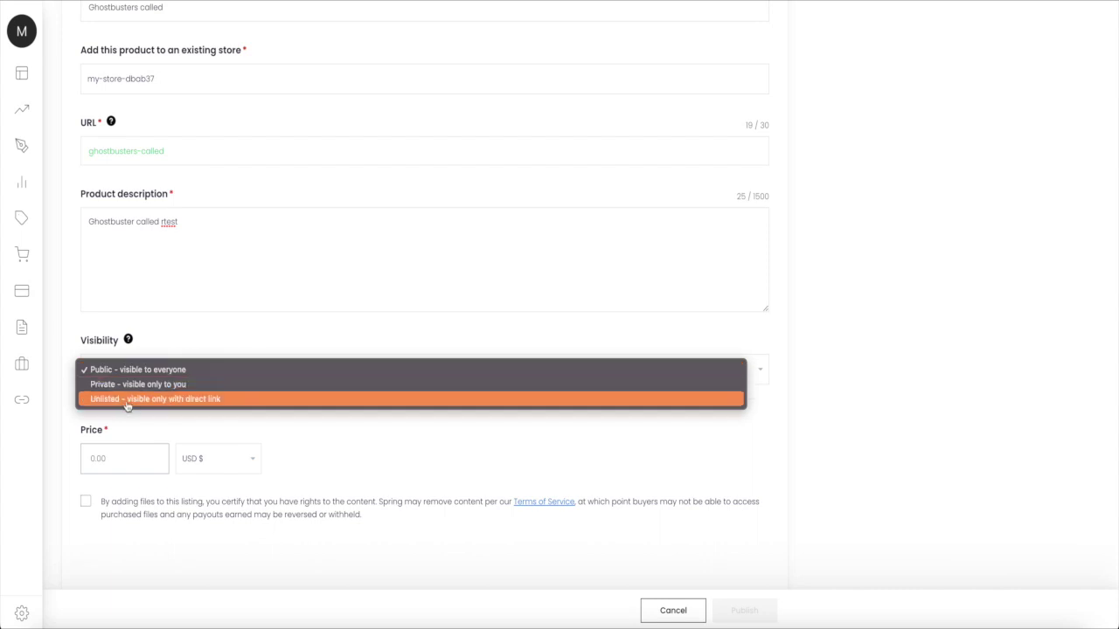
{"action": "left_click", "coordinate": [143, 372]}
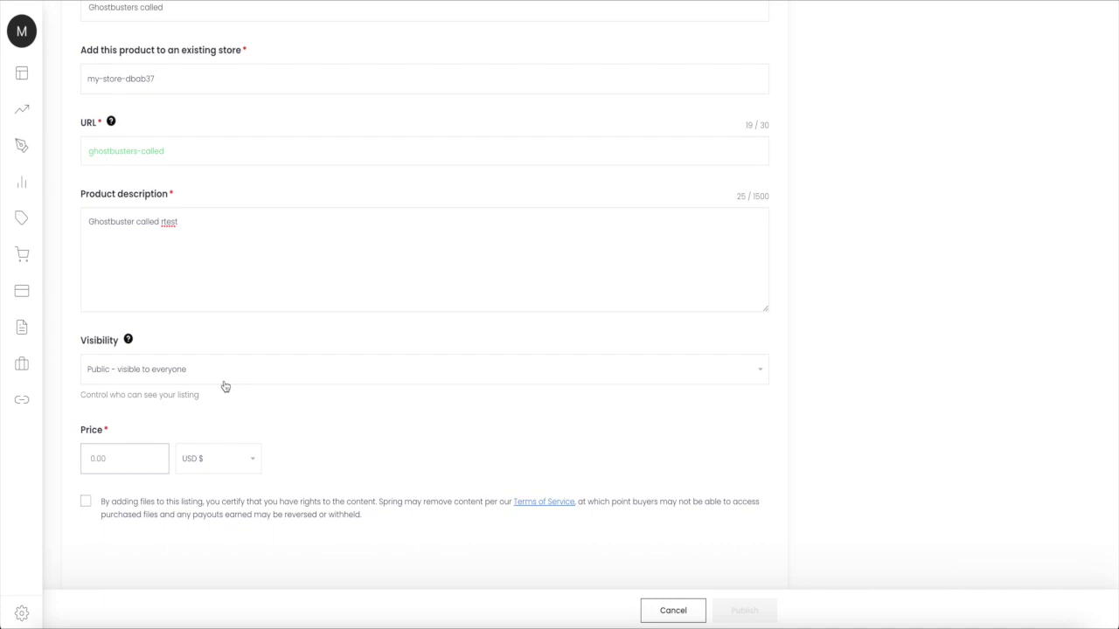
Step: Set the digital product's price to 30 with USD $ as the currency
{"action": "left_click", "coordinate": [123, 462]}
{"action": "type", "text": "30"}
{"action": "left_click", "coordinate": [244, 456]}
Step: Certify having the rights to the uploaded content and publish the digital product listing
{"action": "scroll", "coordinate": [225, 486], "scroll_direction": "down", "scroll_amount": 1}
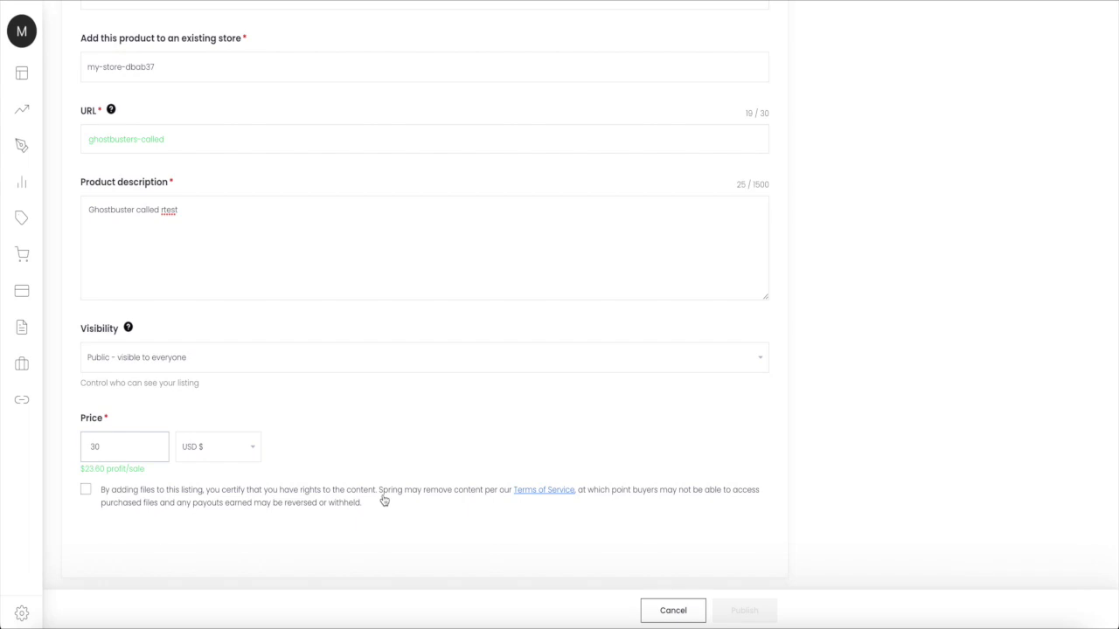
{"action": "left_click", "coordinate": [86, 491]}
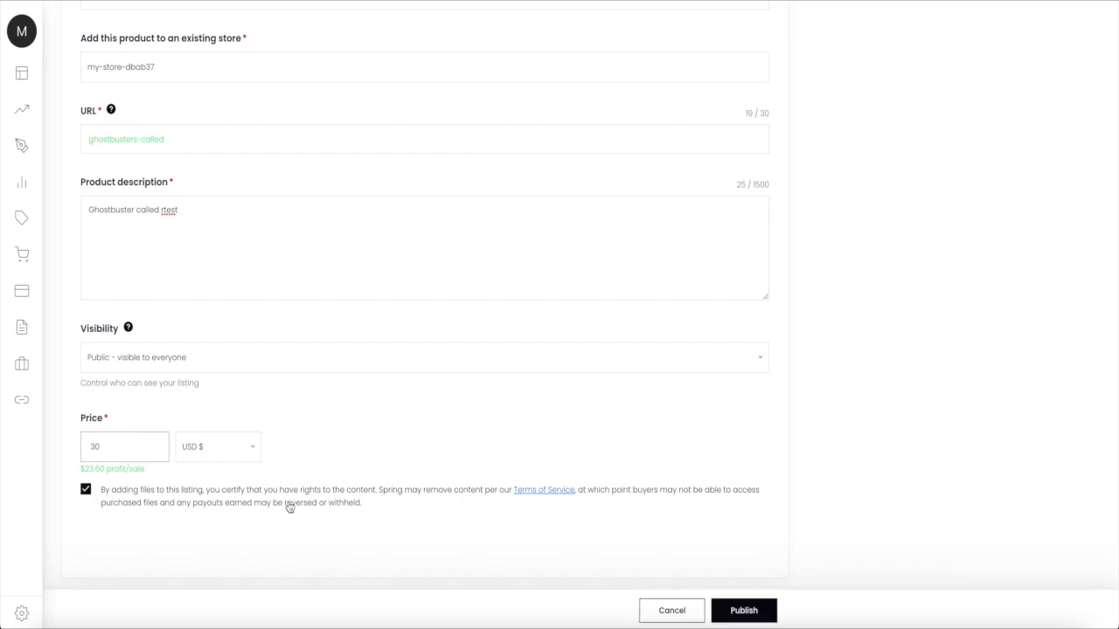
{"action": "left_click", "coordinate": [745, 610]}
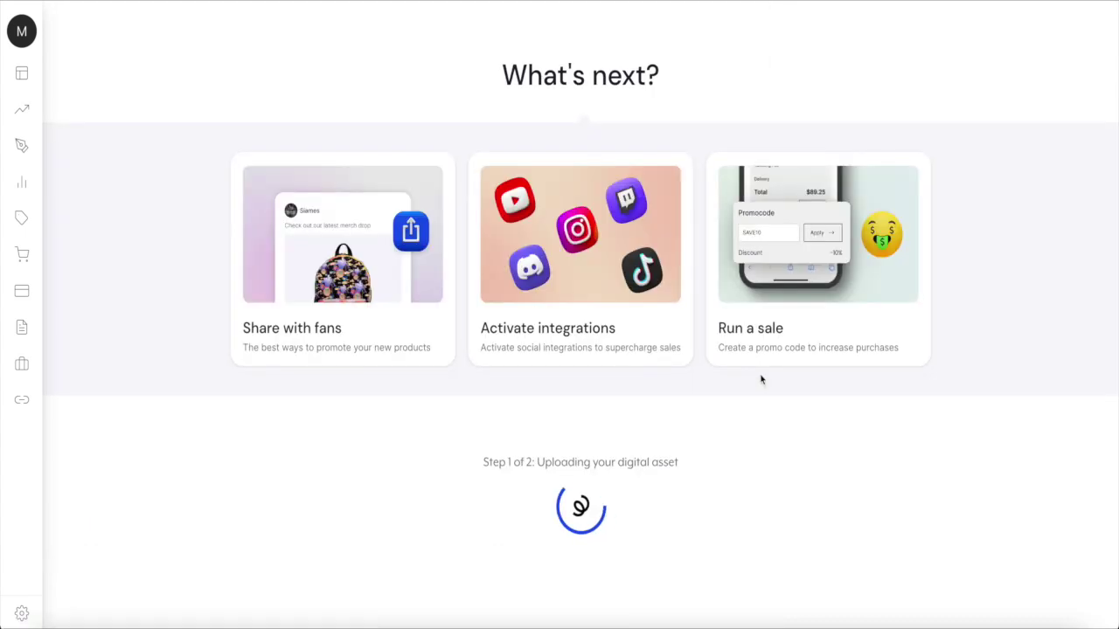